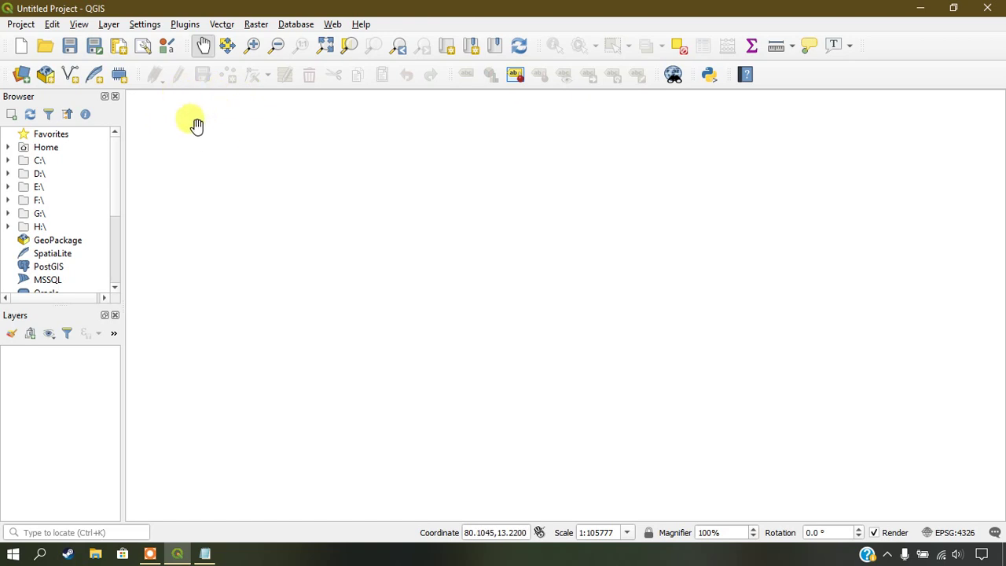
Start a new shapefile layer saved as Point.shp in the GIS Data Selection folder.
left_click(71, 76)
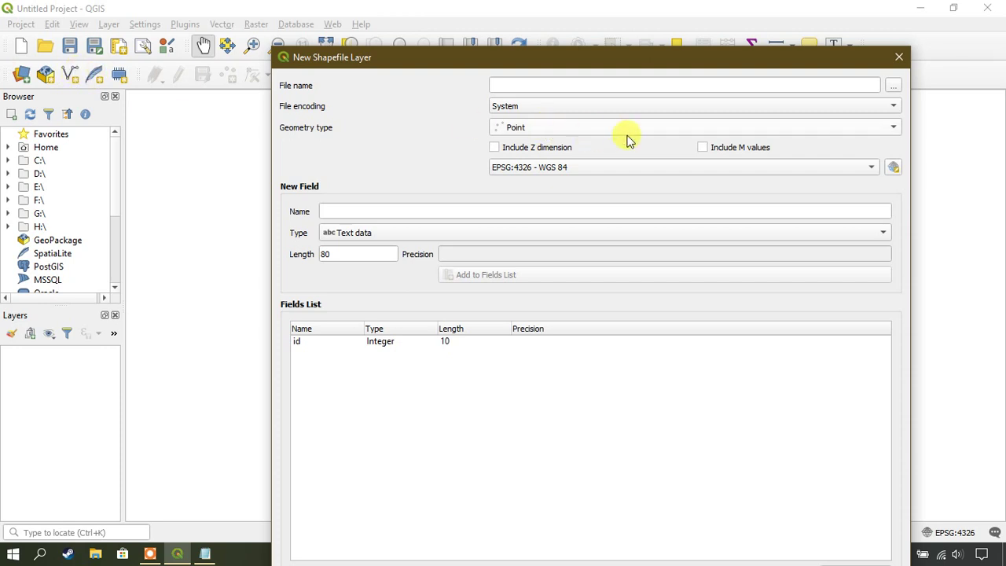
left_click(893, 86)
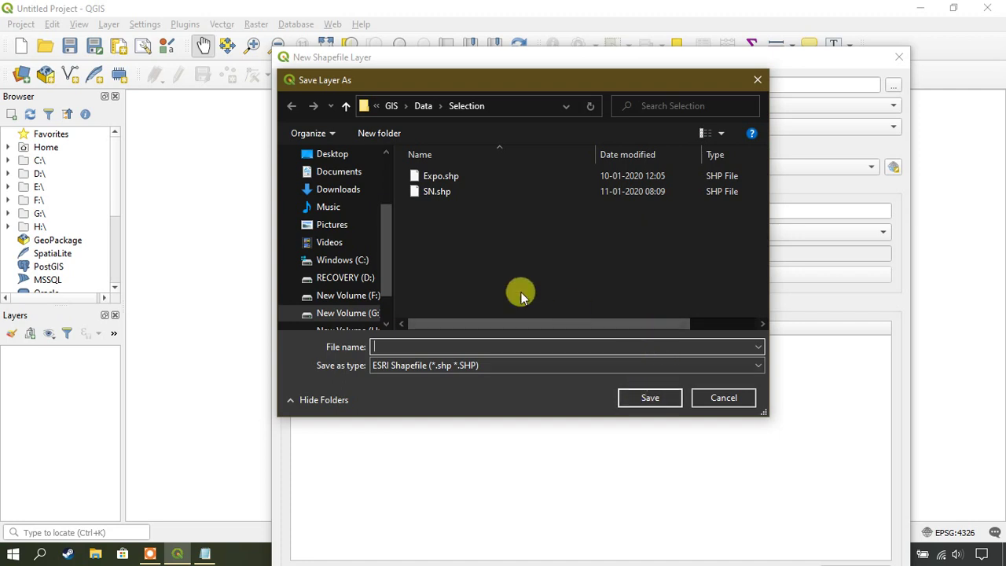
mouse_move(342, 286)
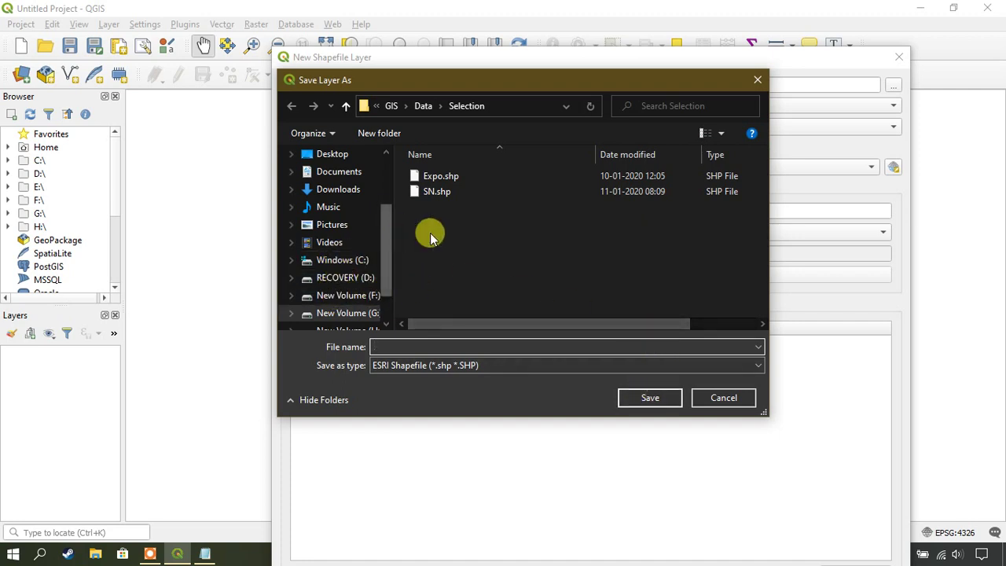
left_click(384, 346)
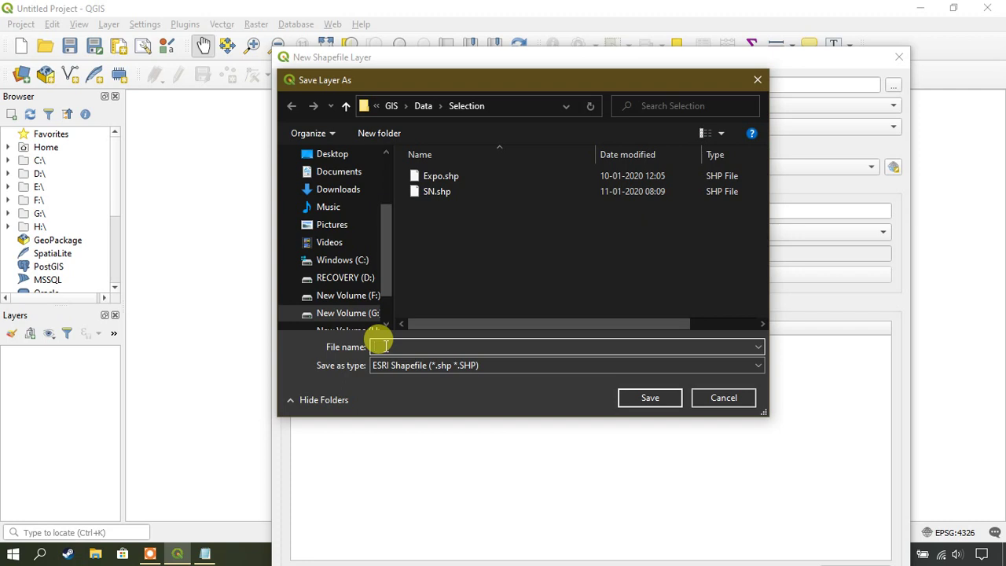
type("Point")
left_click(670, 404)
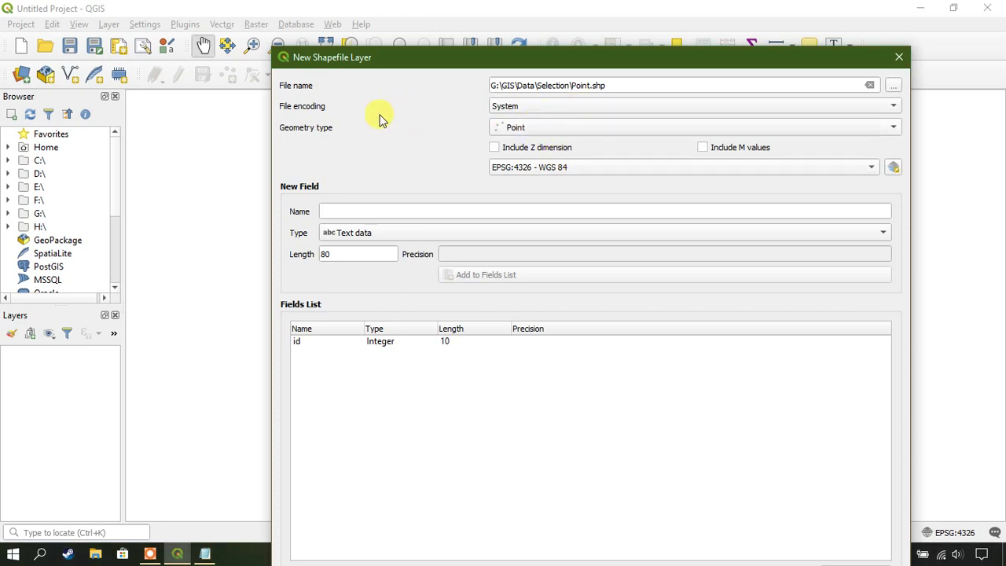
Keep geometry type Point and set the CRS to the project's EPSG:4326 - WGS 84.
left_click(531, 130)
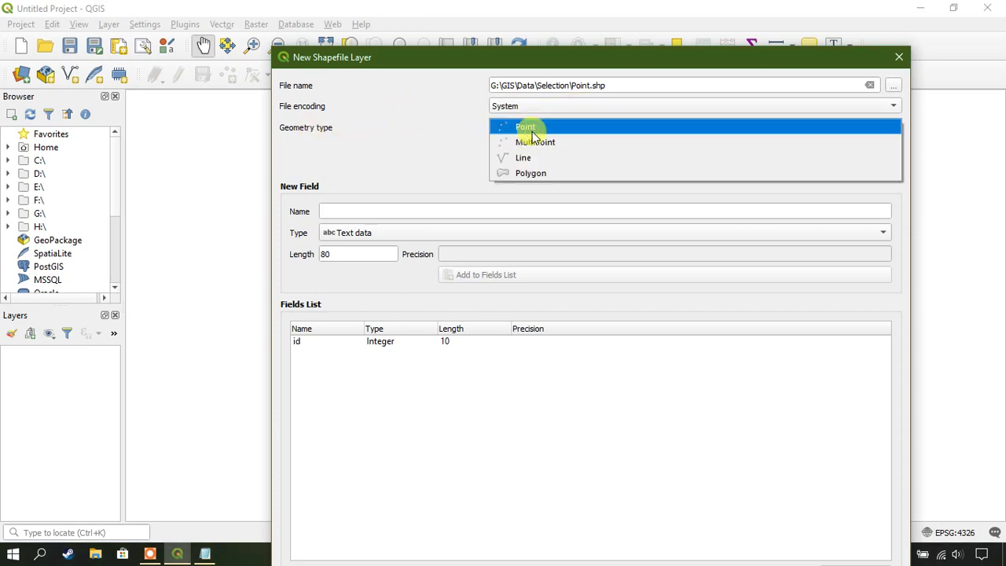
left_click(526, 128)
left_click(530, 168)
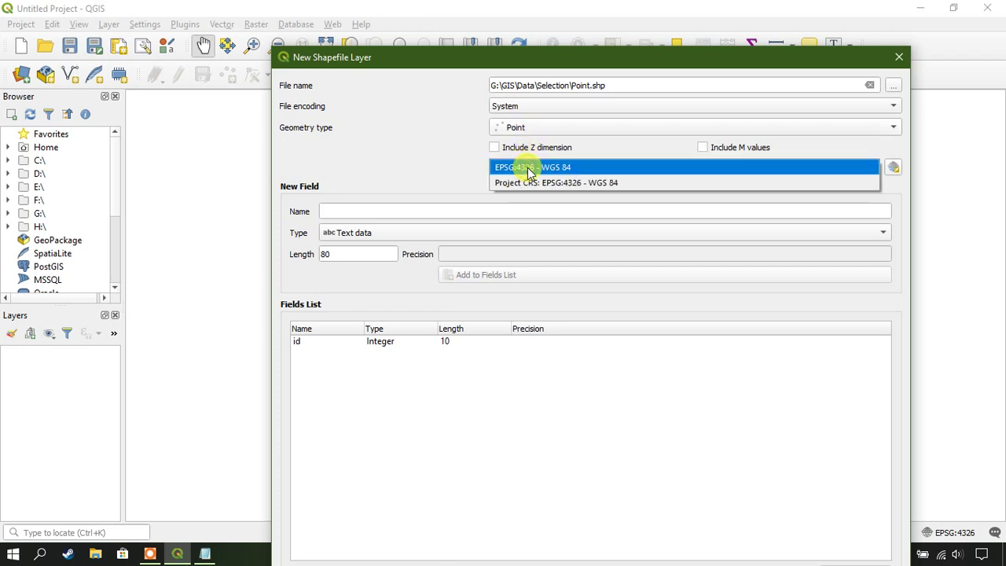
left_click(529, 181)
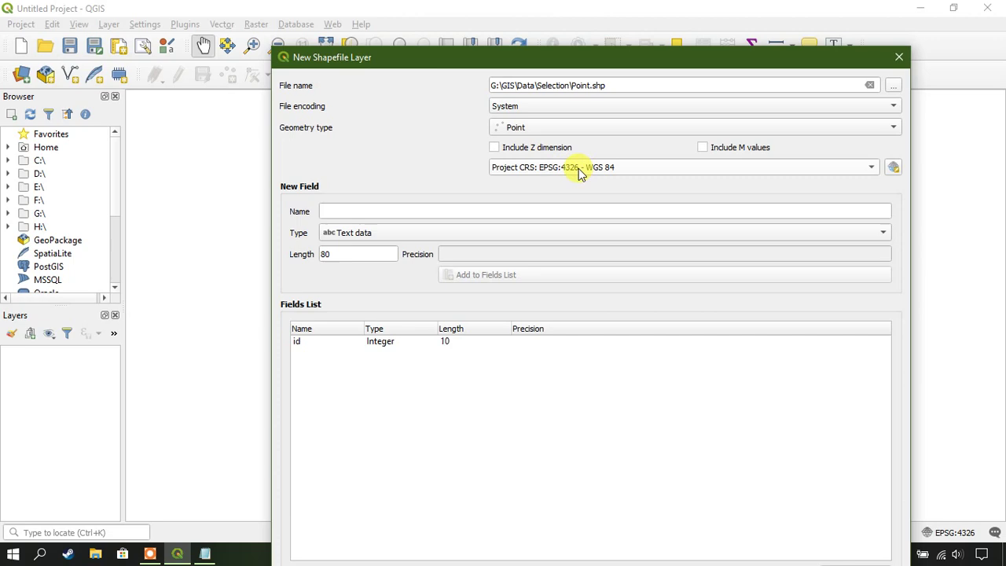
Browse the full coordinate reference system list, then close it leaving WGS 84.
left_click(894, 168)
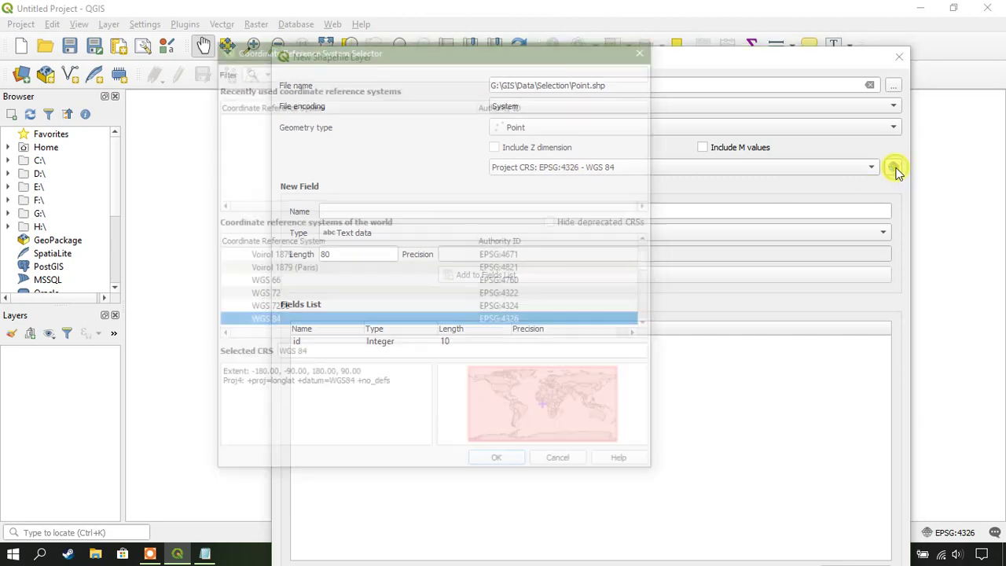
scroll(578, 283, "down", 2)
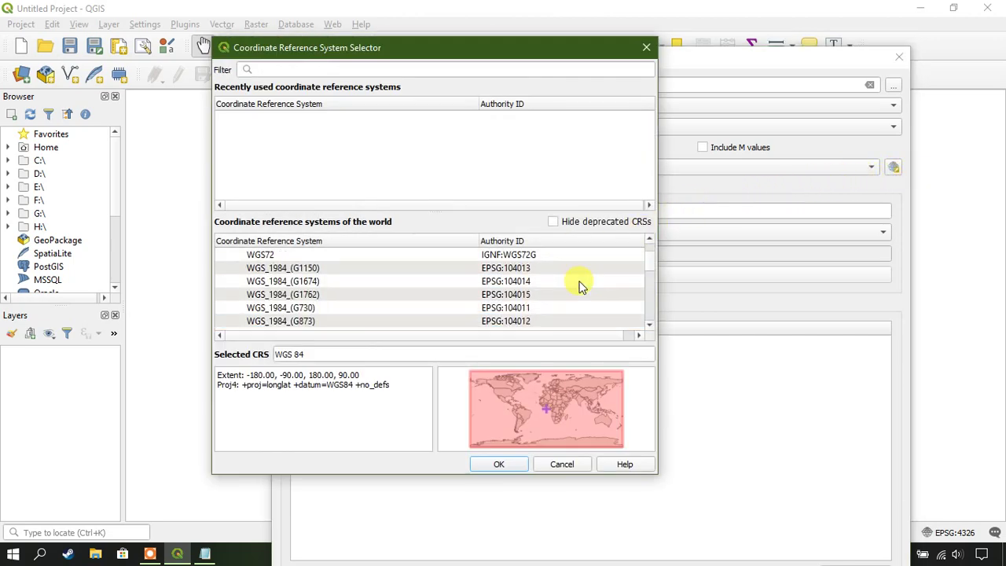
scroll(580, 281, "down", 2)
scroll(582, 280, "down", 2)
scroll(582, 279, "down", 2)
scroll(584, 275, "down", 2)
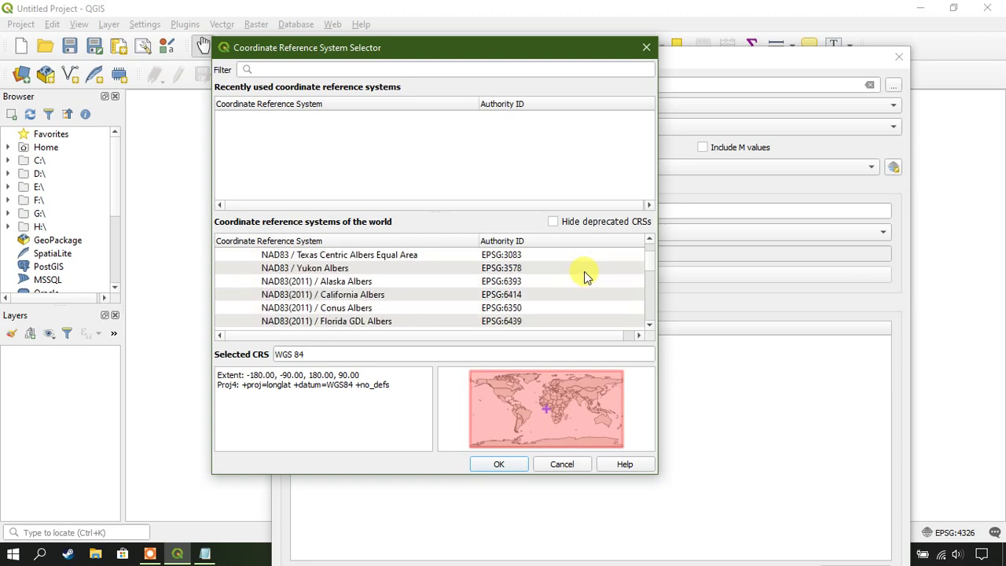
scroll(584, 275, "down", 2)
scroll(584, 273, "down", 2)
scroll(584, 274, "down", 2)
scroll(584, 272, "up", 2)
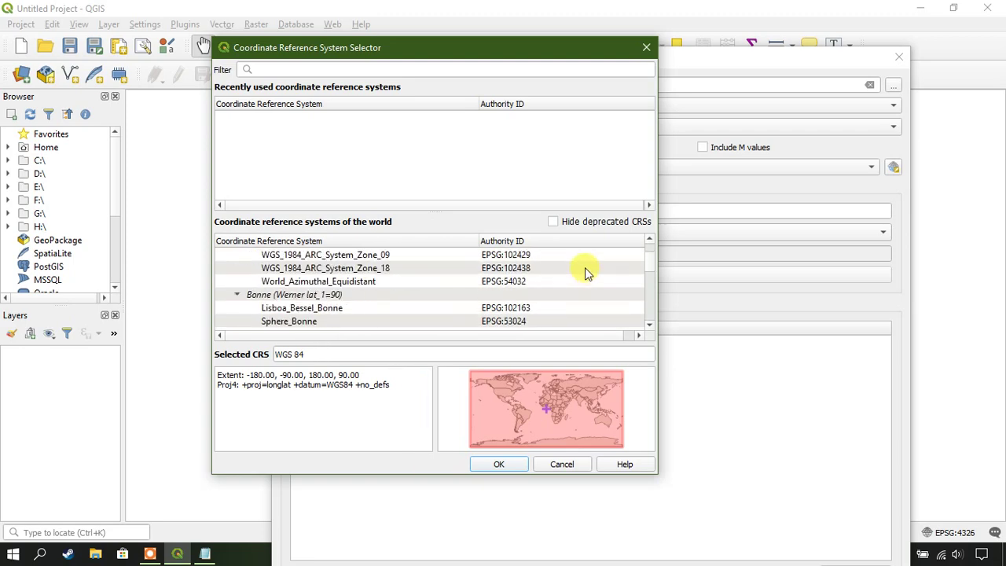
scroll(585, 271, "up", 2)
scroll(585, 271, "up", 2)
scroll(584, 271, "up", 2)
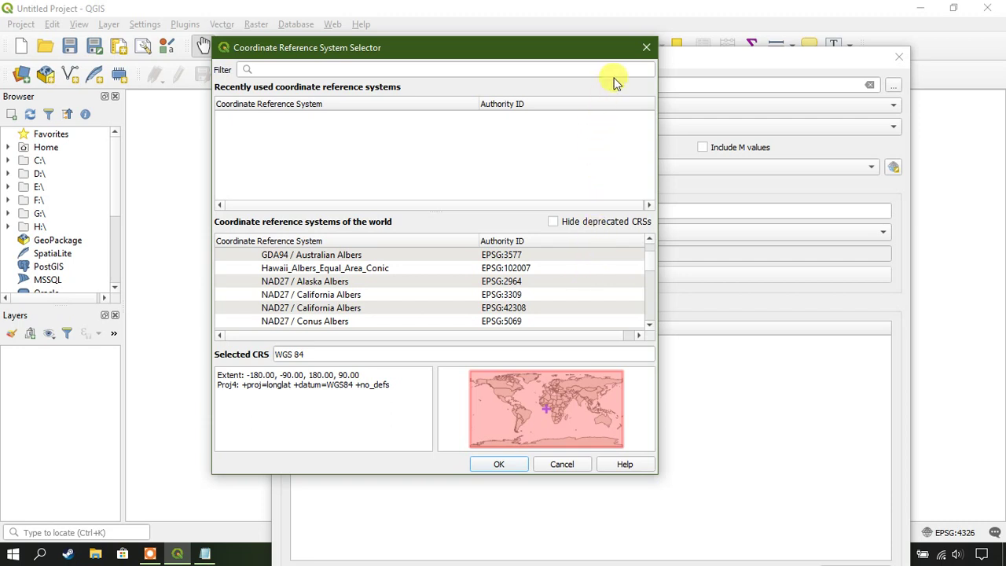
left_click(643, 50)
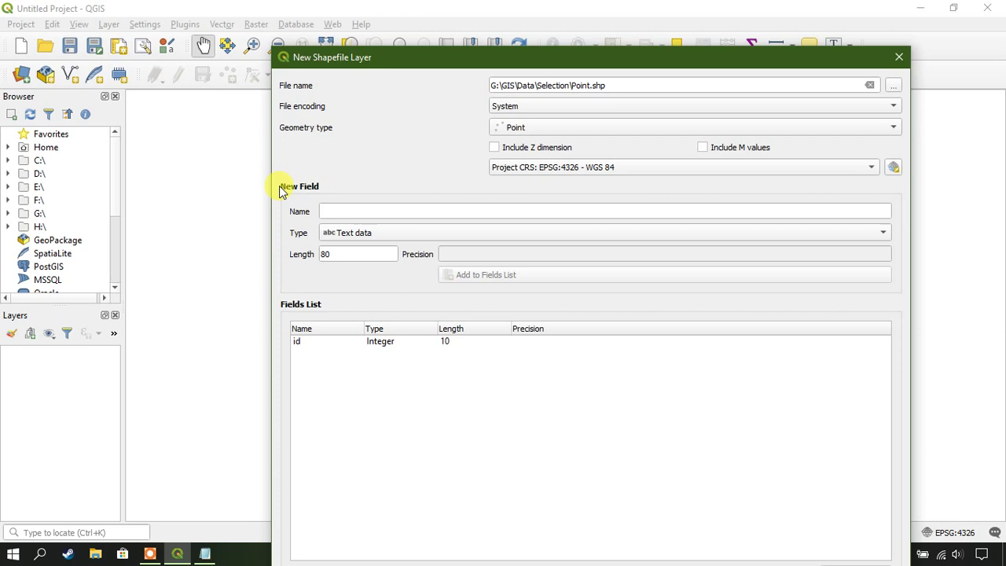
Reposition the dialog and create the Point layer with only the id field.
left_click(330, 209)
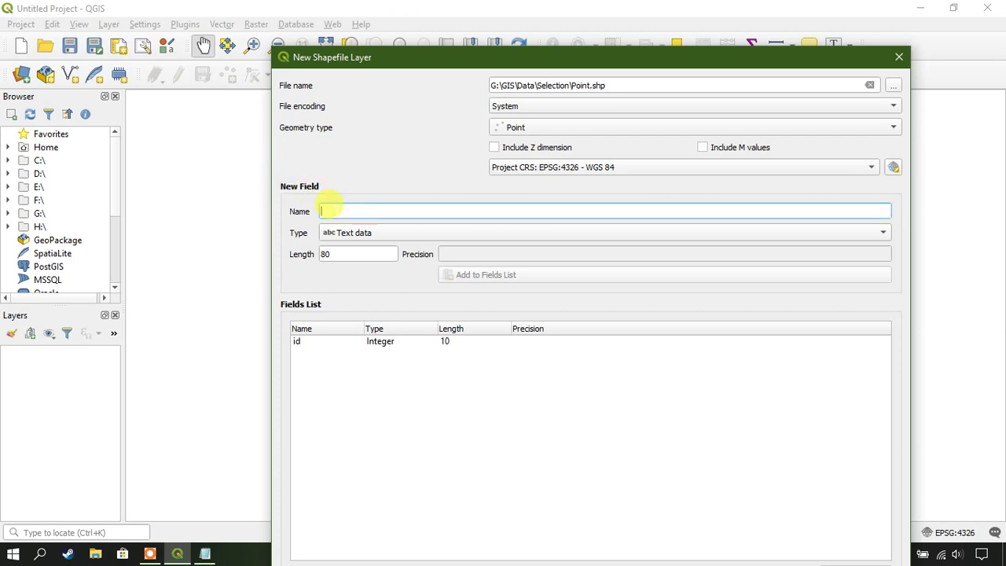
type("FI")
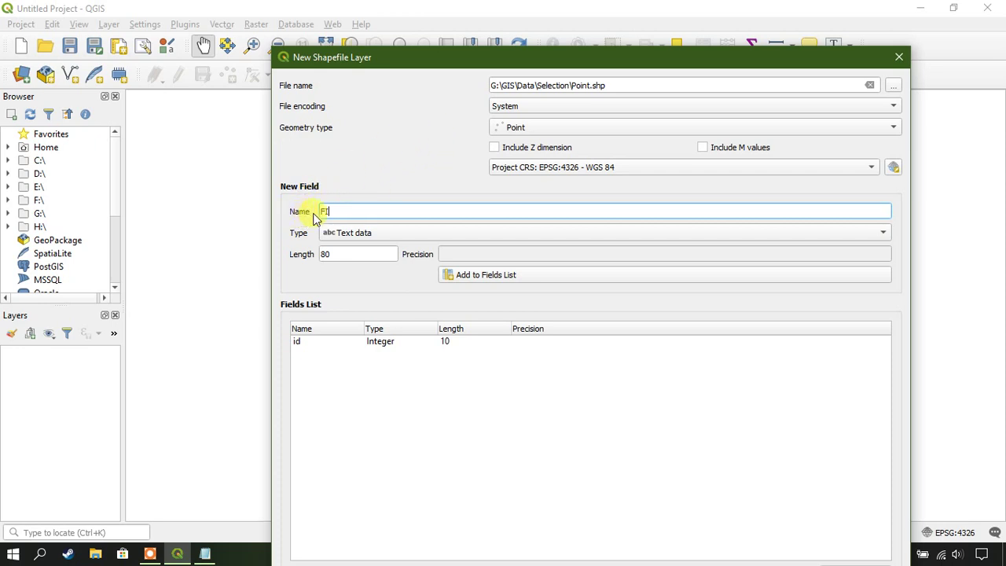
left_click_drag(482, 66, 476, 27)
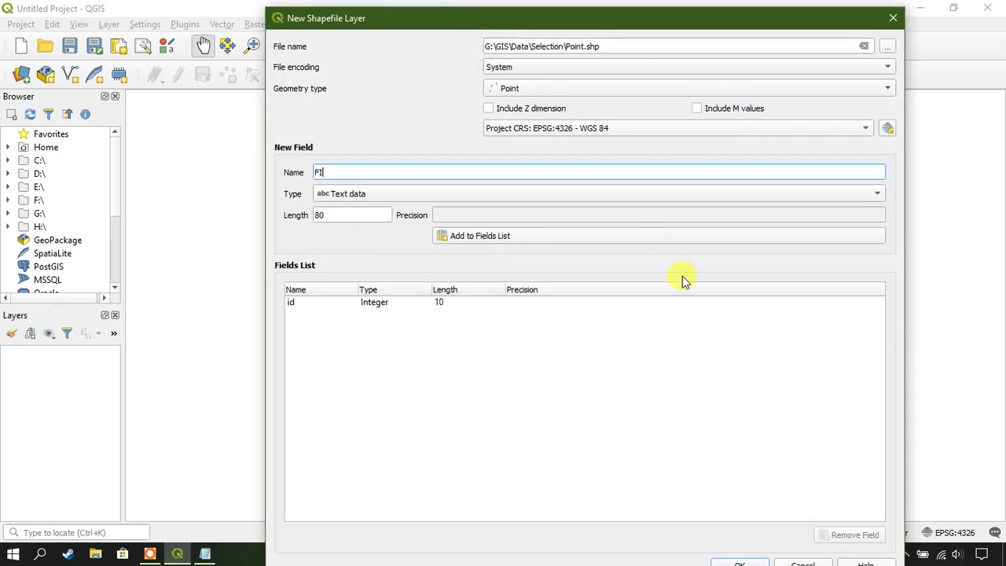
left_click_drag(774, 20, 779, 15)
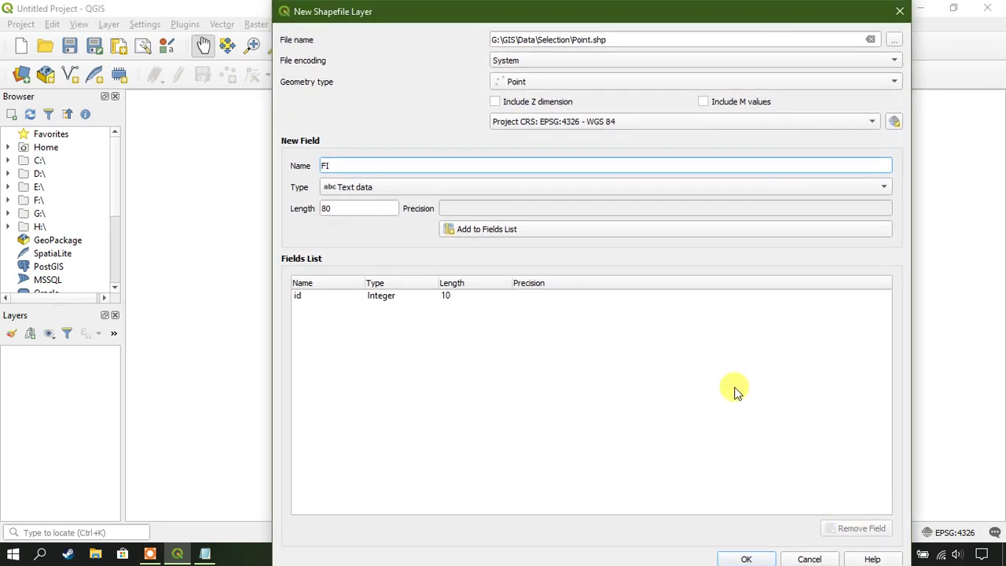
left_click(769, 558)
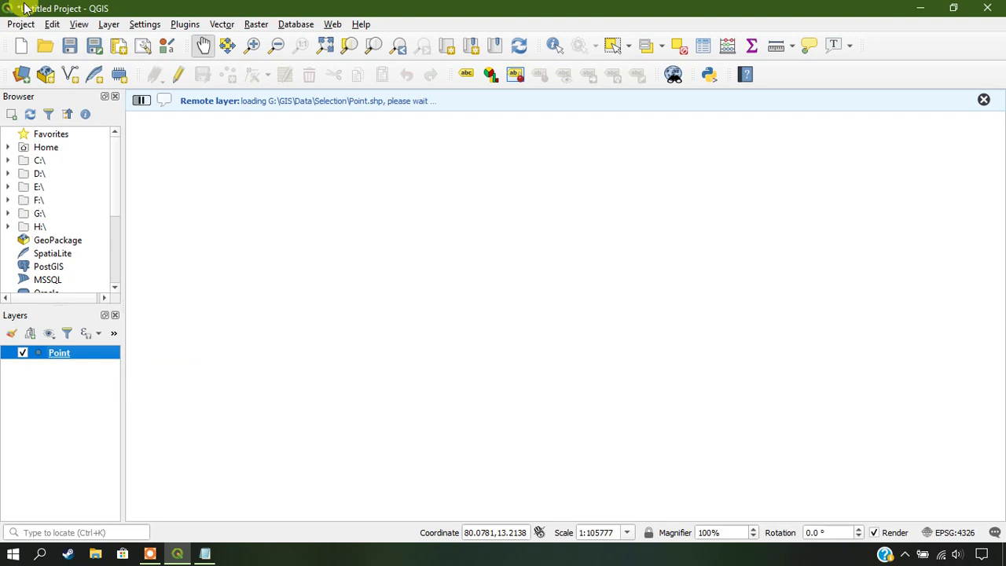
Start a second new shapefile layer saved as Line.shp.
left_click(71, 74)
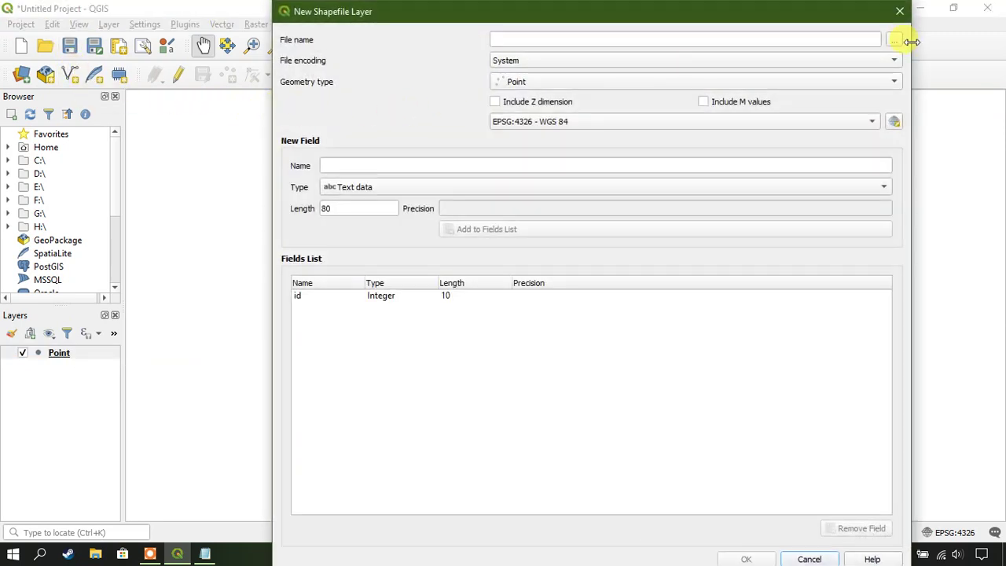
left_click(893, 41)
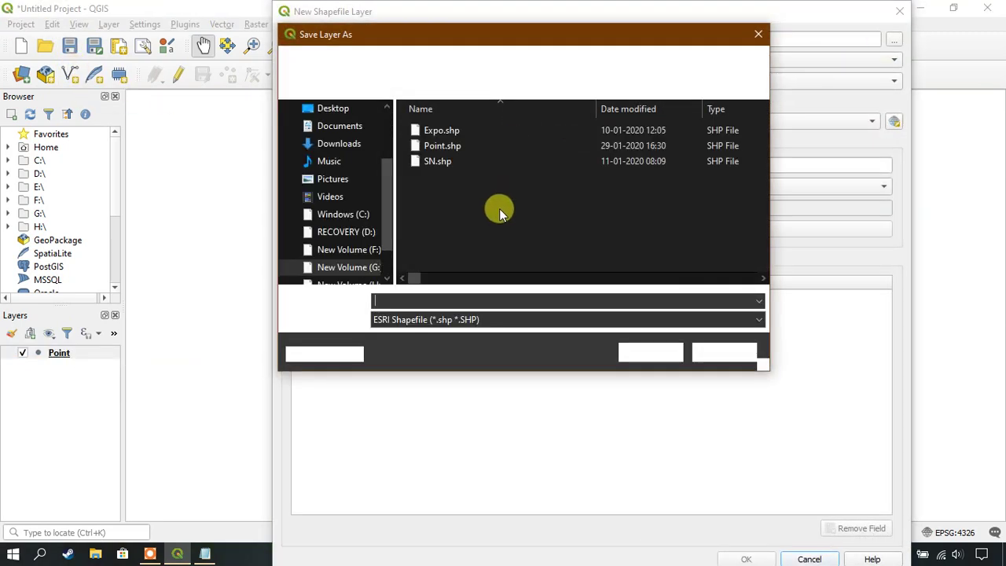
left_click(475, 299)
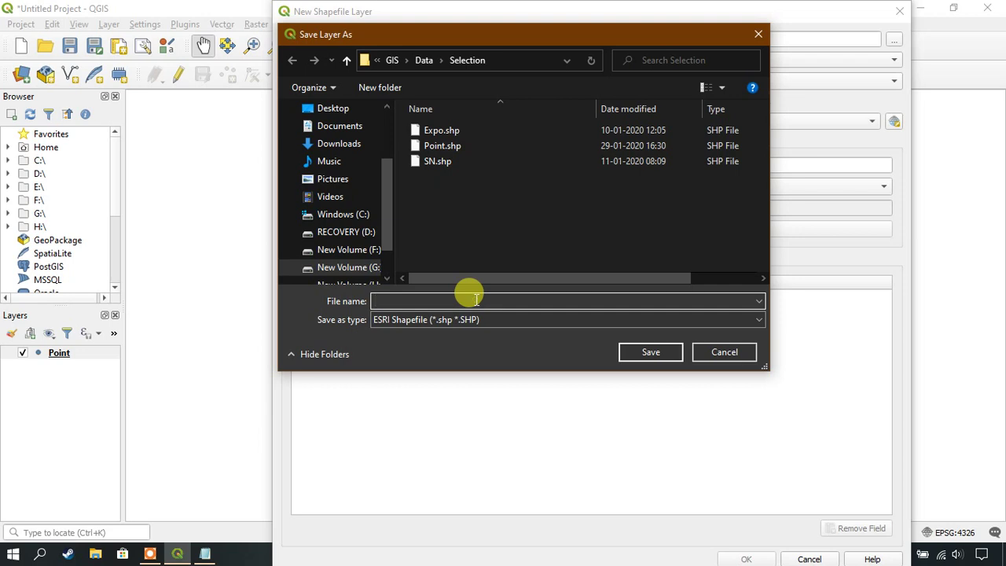
type("Line")
left_click(673, 357)
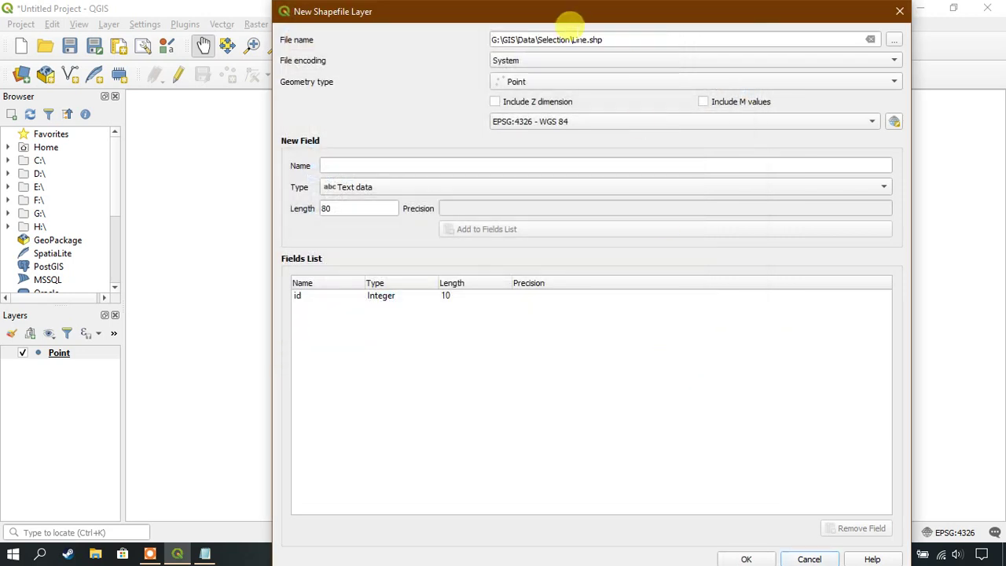
Set Line geometry in project CRS EPSG:4326 and create the Line layer.
left_click(579, 81)
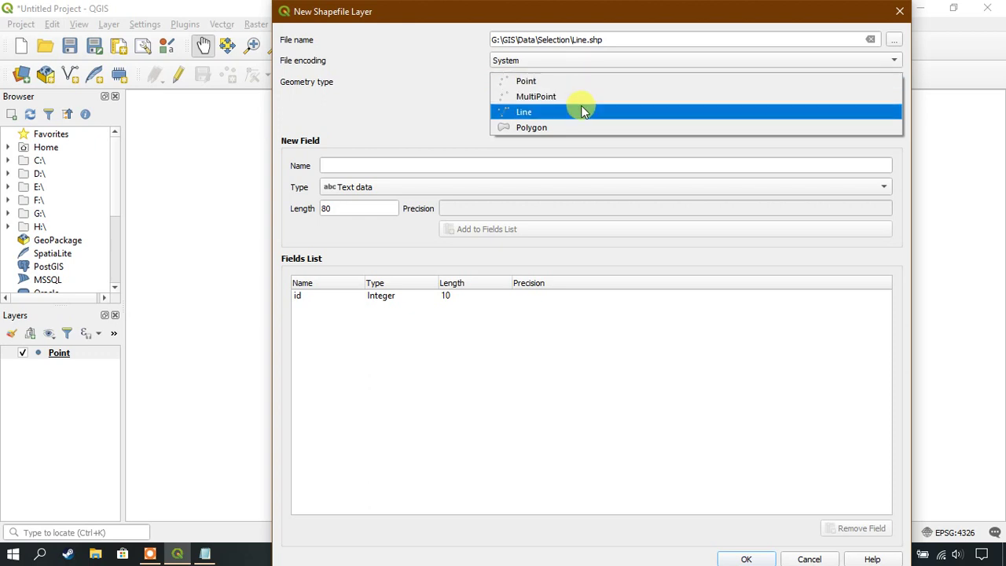
left_click(581, 108)
left_click(594, 122)
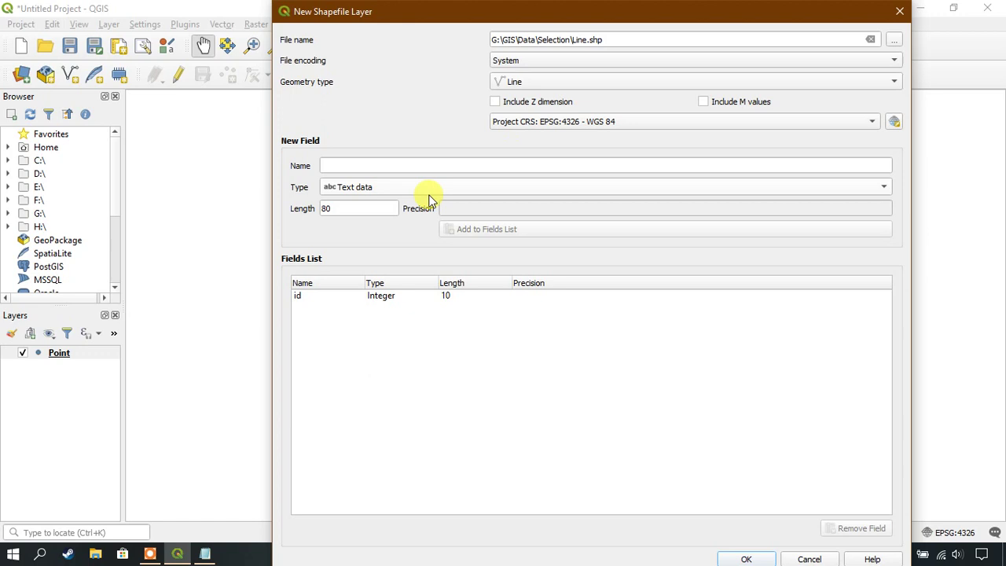
left_click(353, 164)
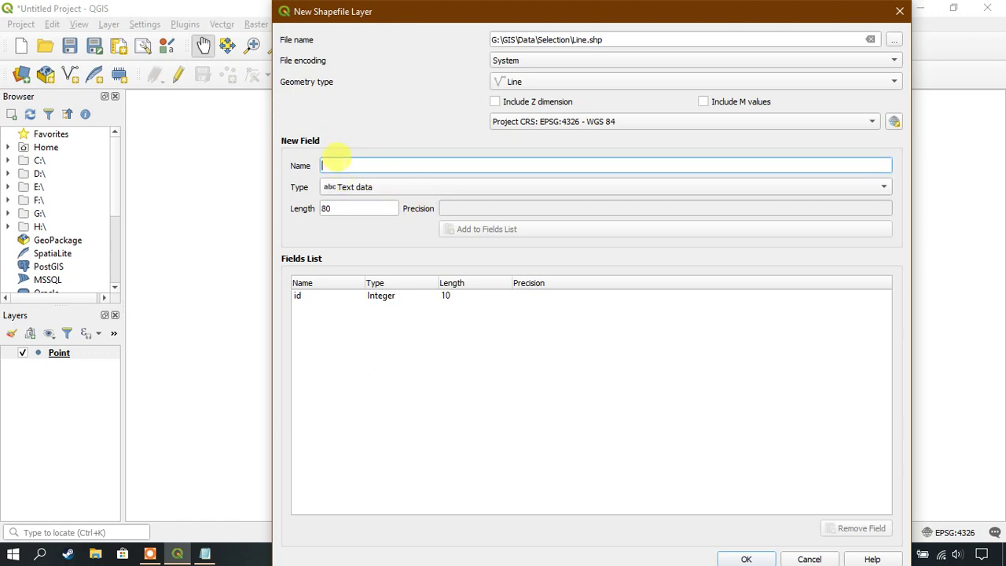
type("Measure")
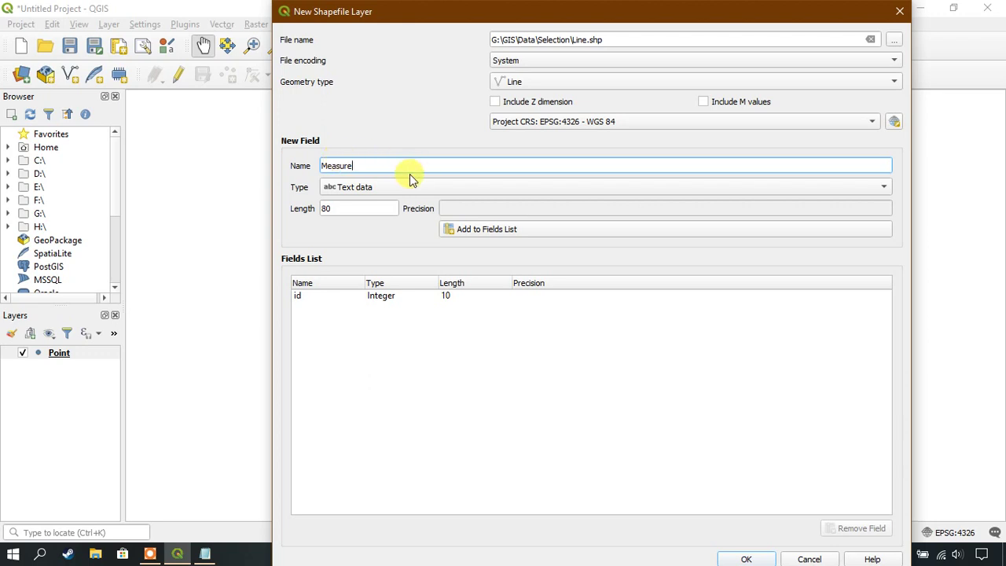
left_click(746, 559)
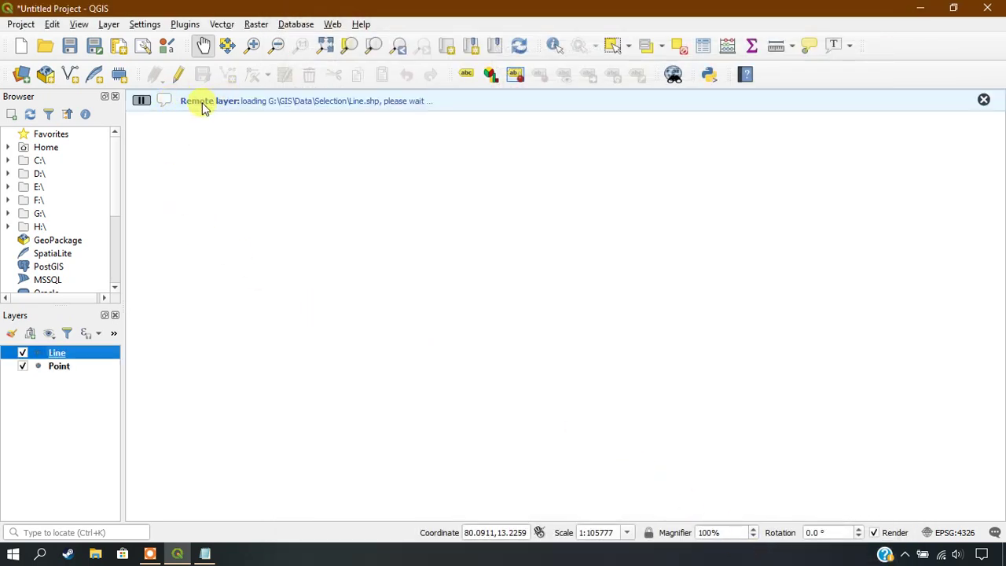
left_click(78, 81)
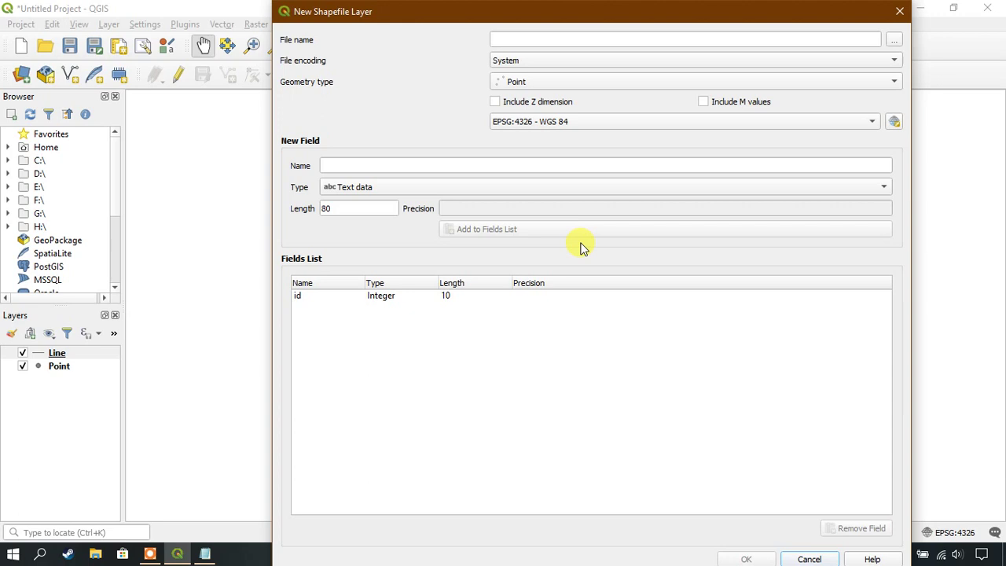
Save the new layer as Polygon.shp using the project's coordinate reference system.
left_click(894, 40)
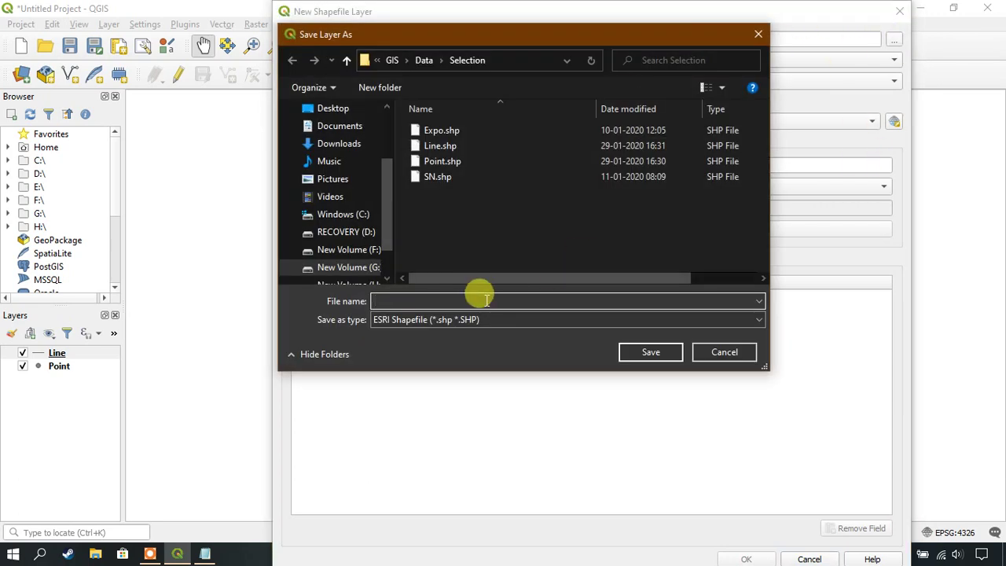
type("Polygon")
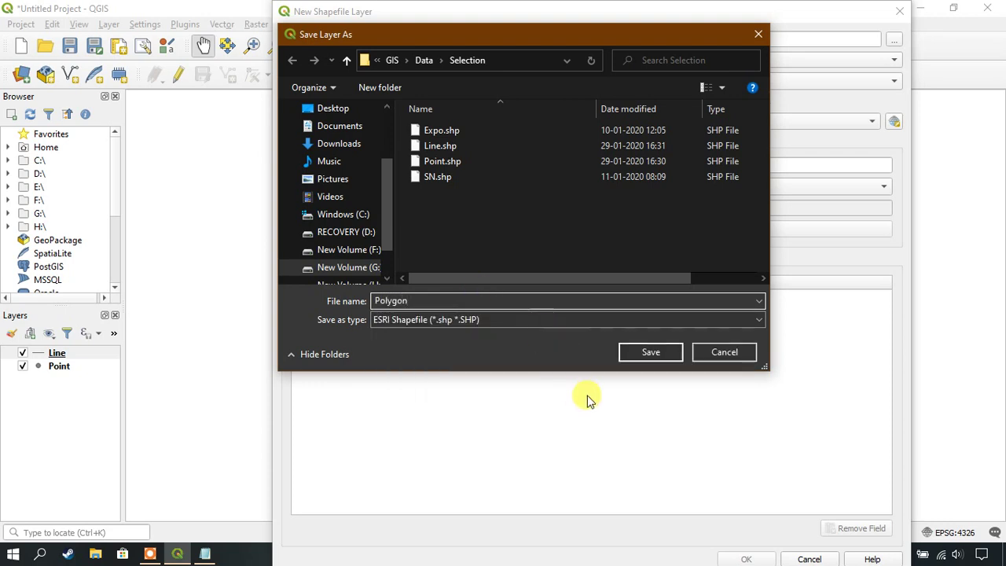
left_click(641, 351)
left_click(557, 117)
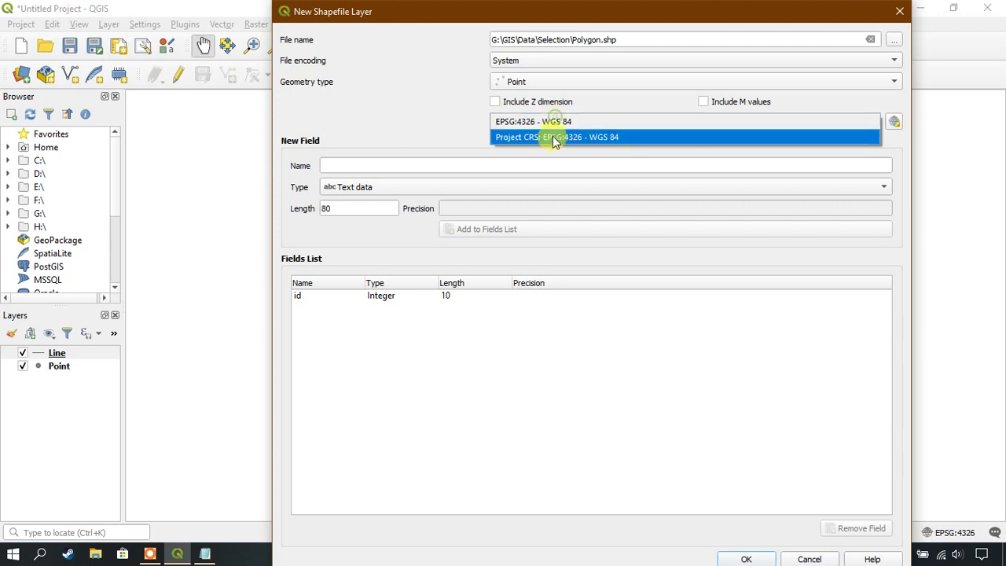
Set the geometry type to Polygon and create the Polygon layer.
left_click(555, 135)
left_click(578, 83)
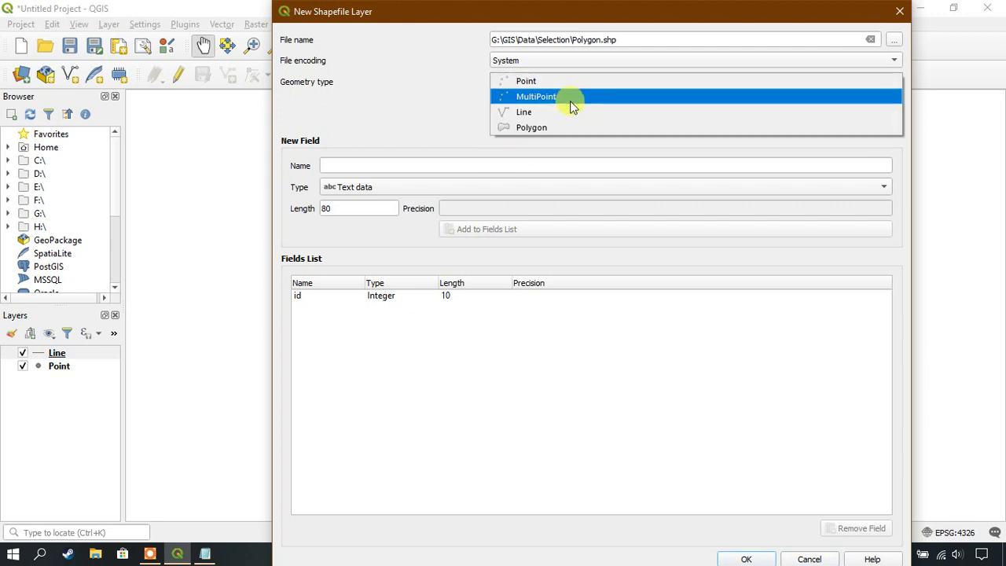
left_click(565, 128)
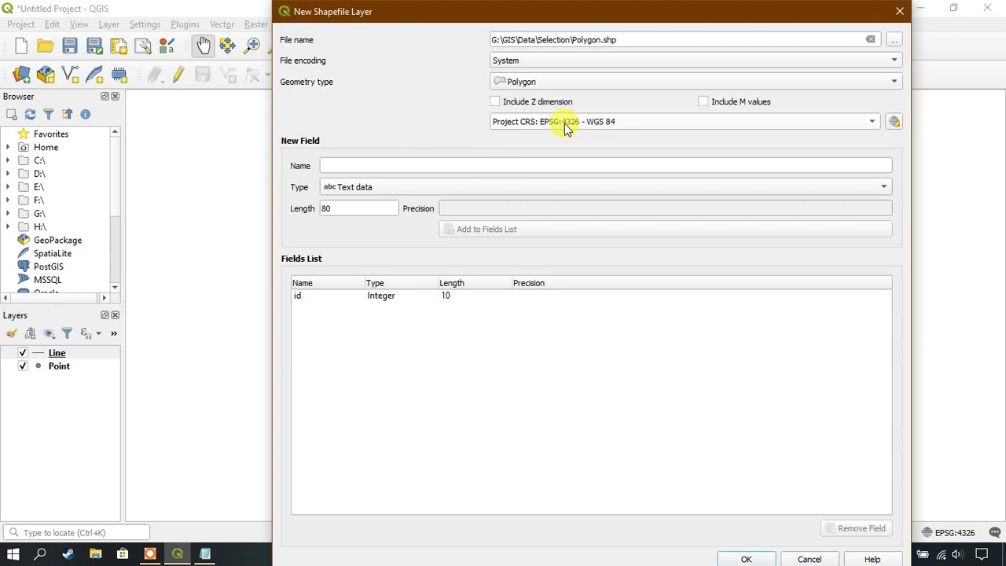
left_click(361, 166)
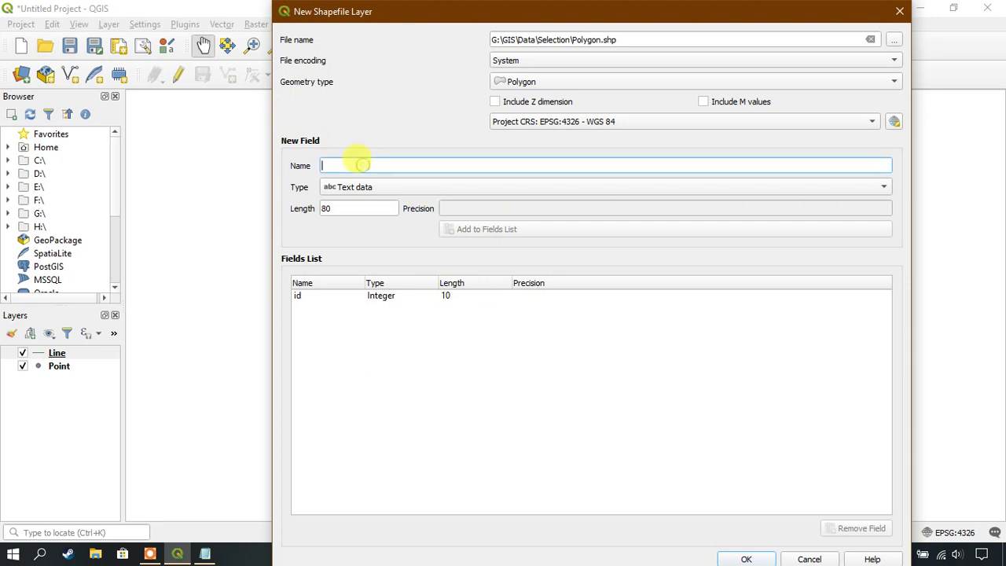
type("Area")
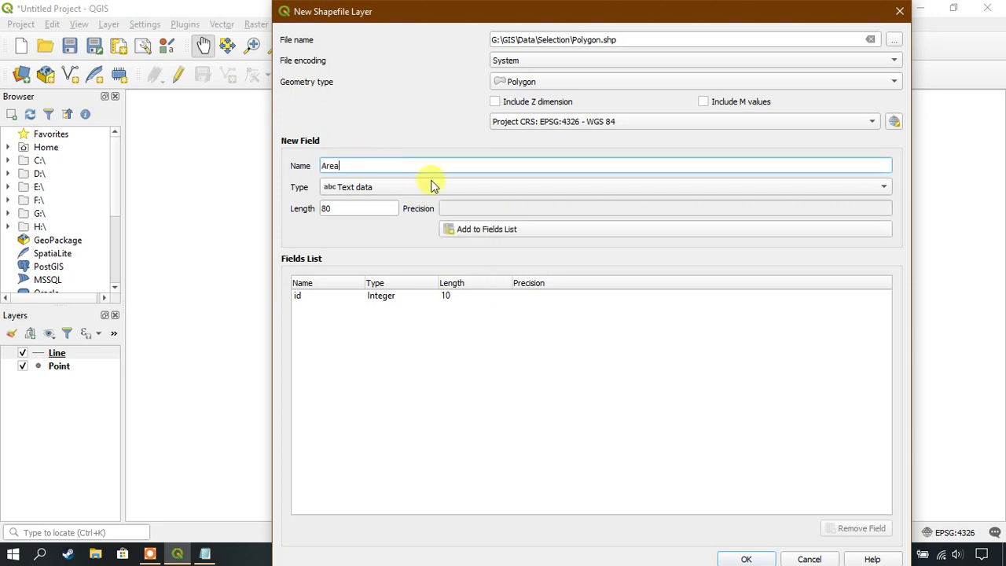
left_click(745, 558)
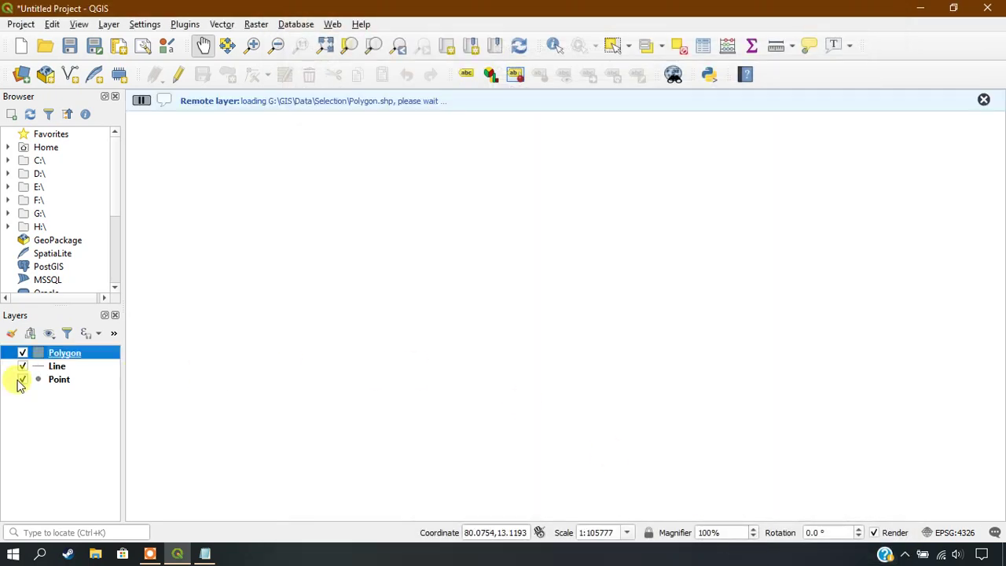
Move Polygon to the bottom of the Layers panel and confirm Point's attribute table is empty.
left_click_drag(64, 395, 65, 393)
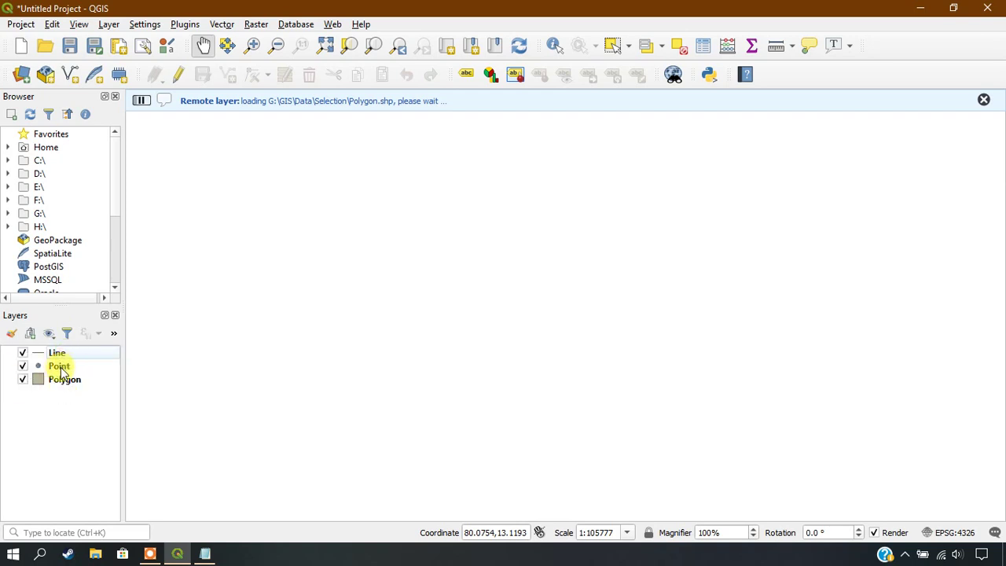
left_click(62, 366)
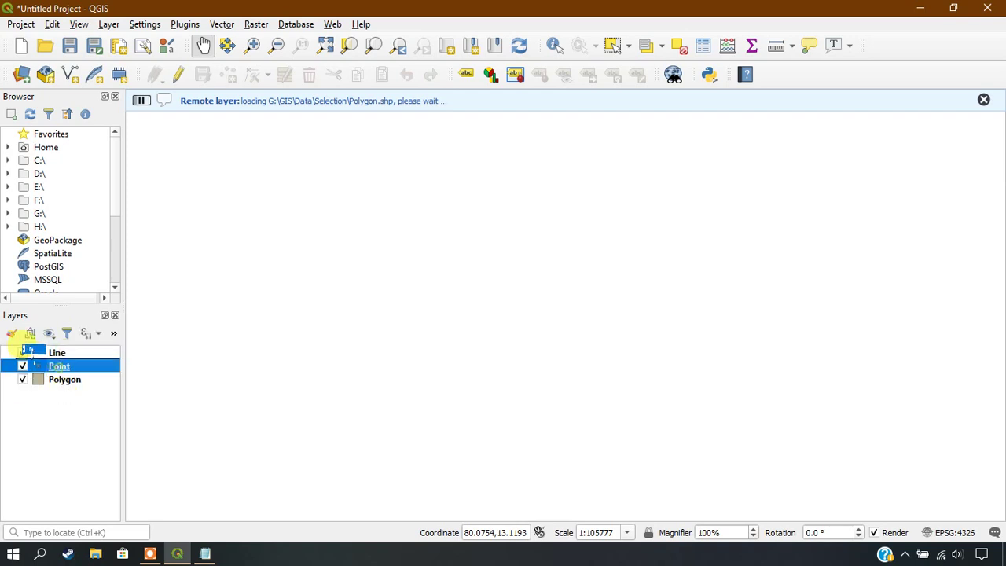
right_click(64, 369)
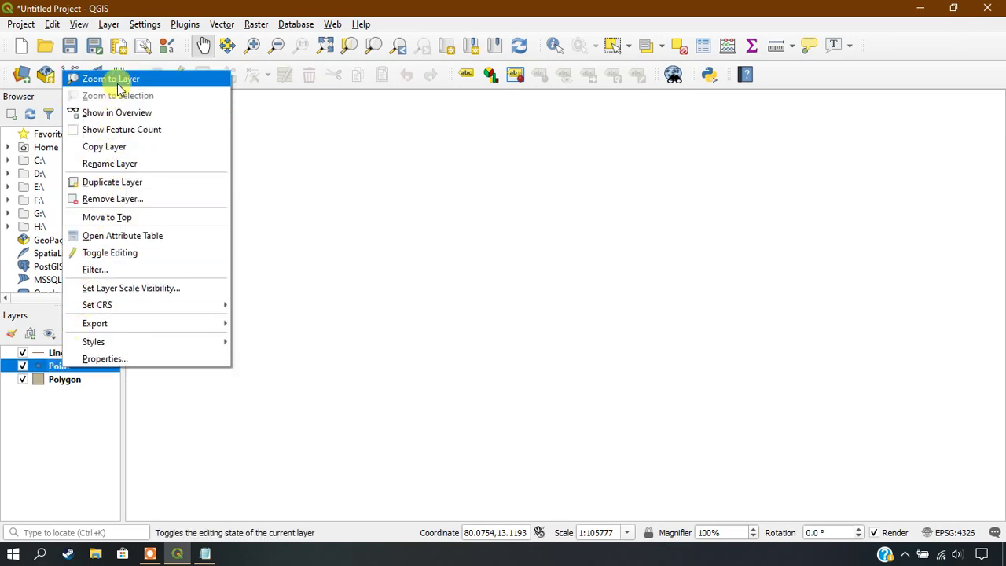
left_click(120, 240)
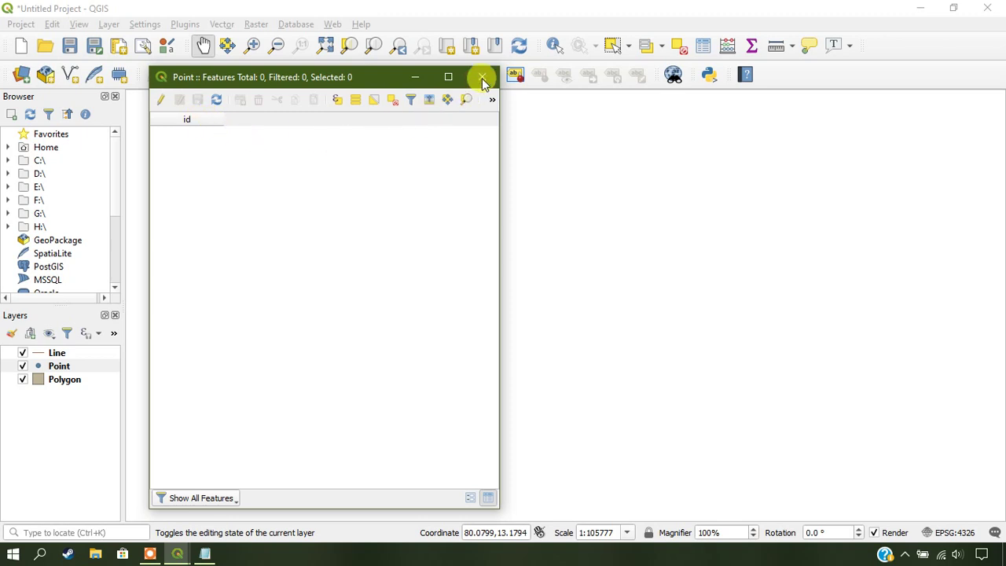
left_click(482, 76)
Confirm the Polygon layer's attribute table shows zero features, then close it.
left_click(49, 381)
right_click(49, 381)
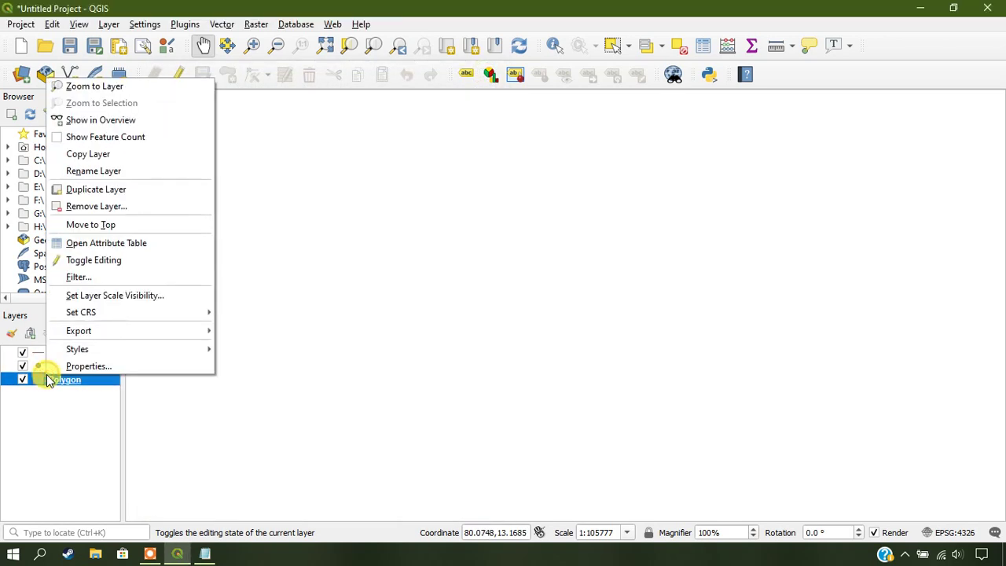
left_click(86, 249)
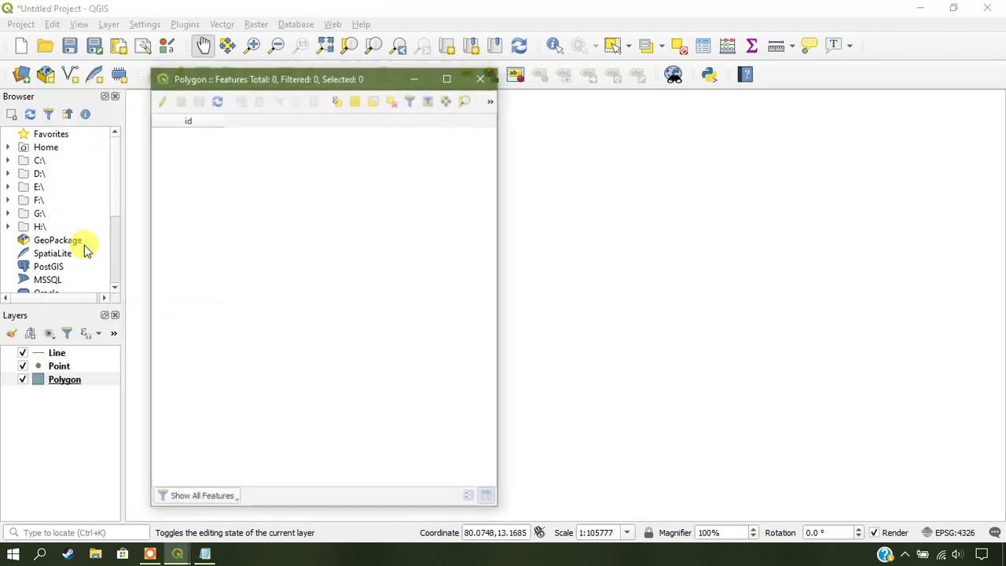
left_click(477, 75)
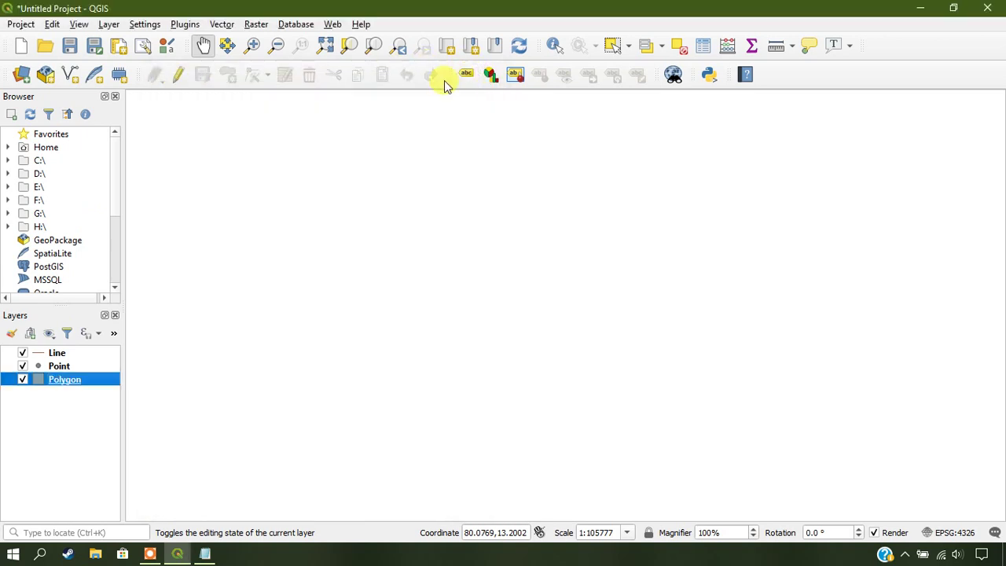